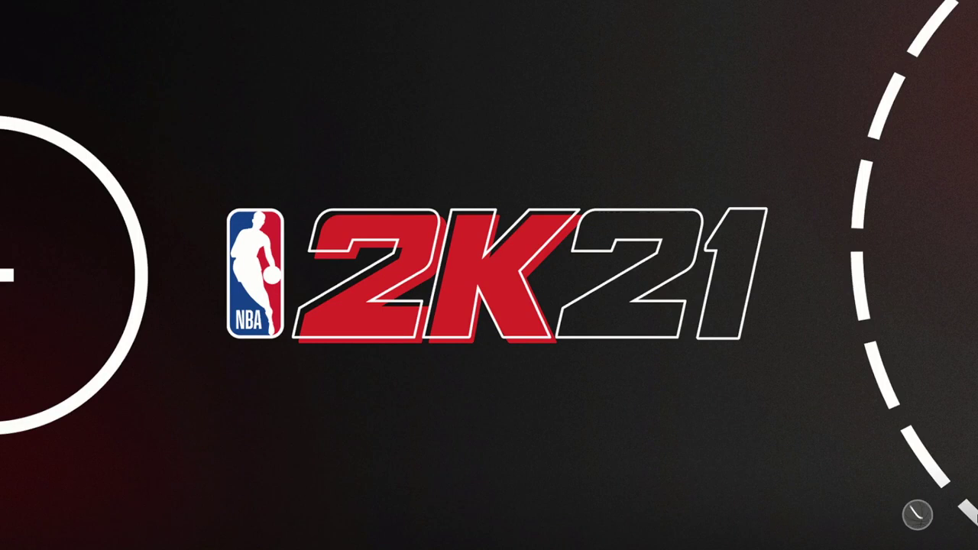
# Step: Open the Fantasy Star archive's NBA2K21 folder and launch NBA2K21FantasyStar.exe
pyautogui.doubleClick(684, 294)
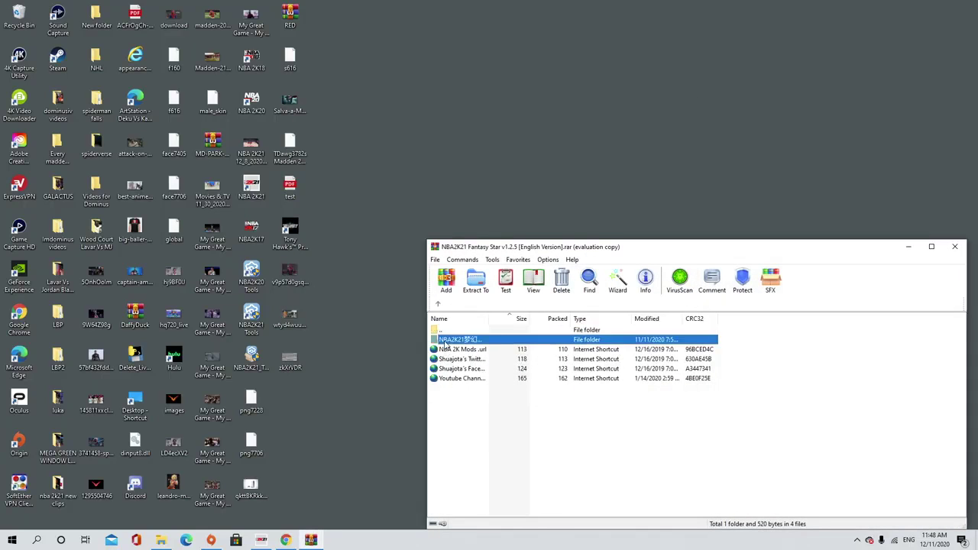
pyautogui.doubleClick(447, 340)
pyautogui.click(458, 398)
pyautogui.doubleClick(459, 399)
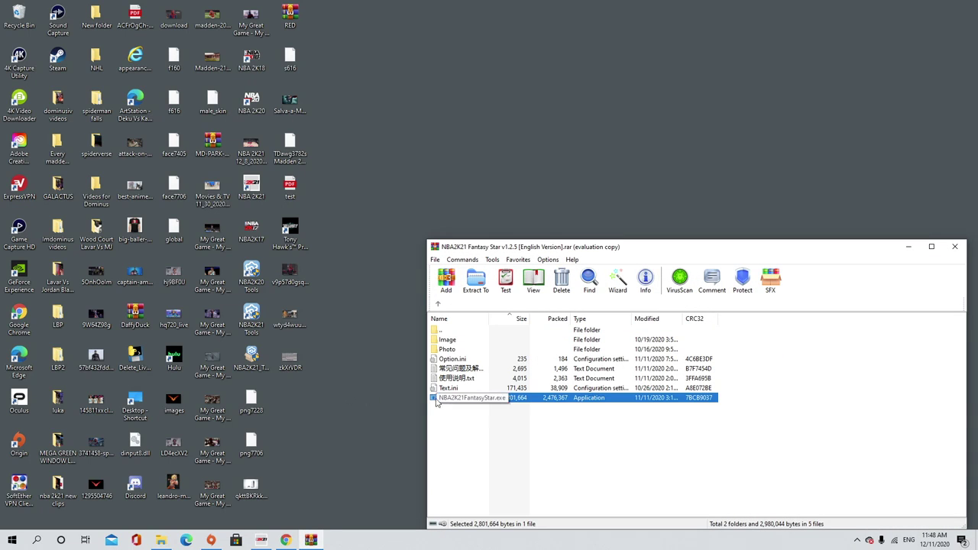
# Step: Dismiss the update notice and enable the 'Players must hit' option
pyautogui.press('Return')
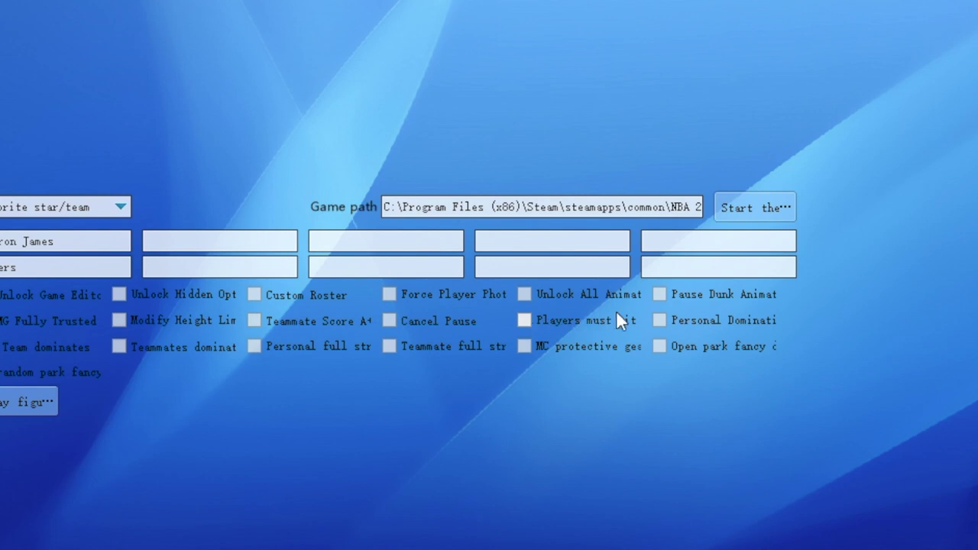
pyautogui.click(624, 321)
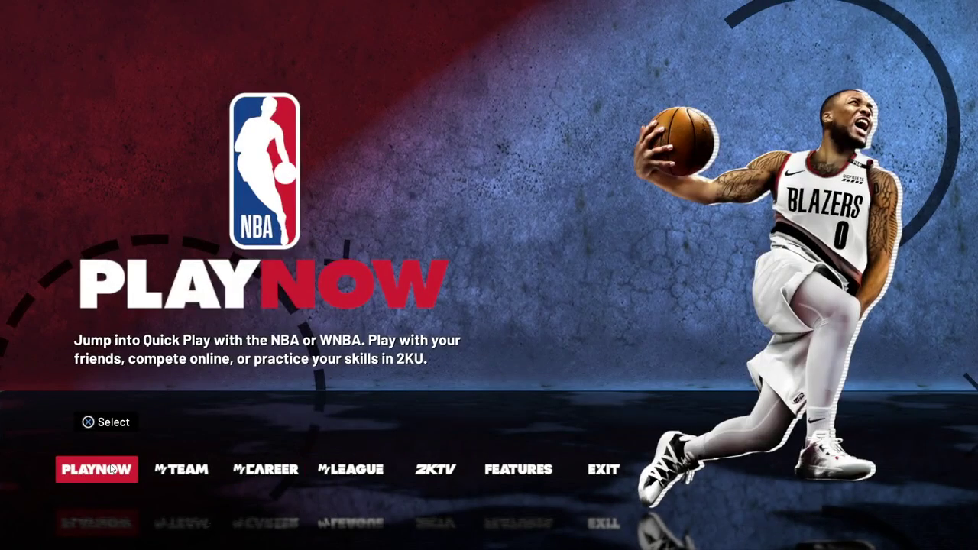
# Step: Choose Play Now, then Quick Play, to start a GS versus NY game
pyautogui.click(109, 470)
pyautogui.click(140, 340)
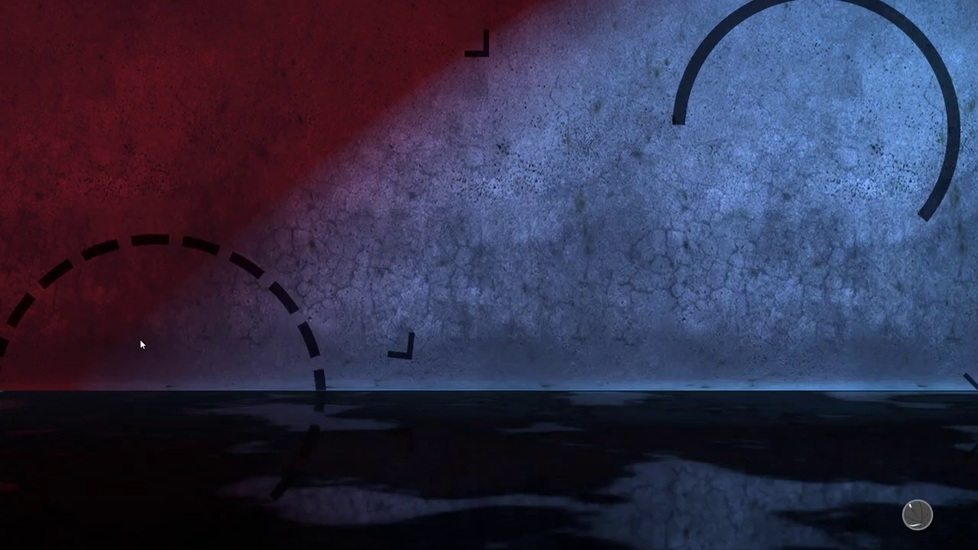